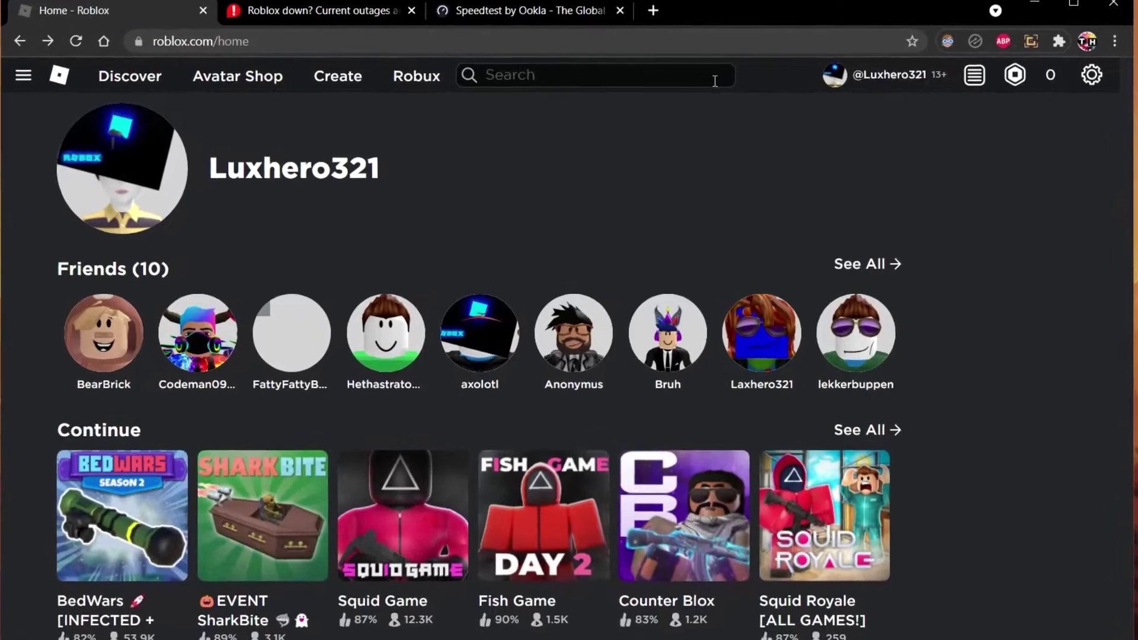
# Review Downdetector's Roblox reported problems and live outage map, then return to the status overview.
pyautogui.click(307, 14)
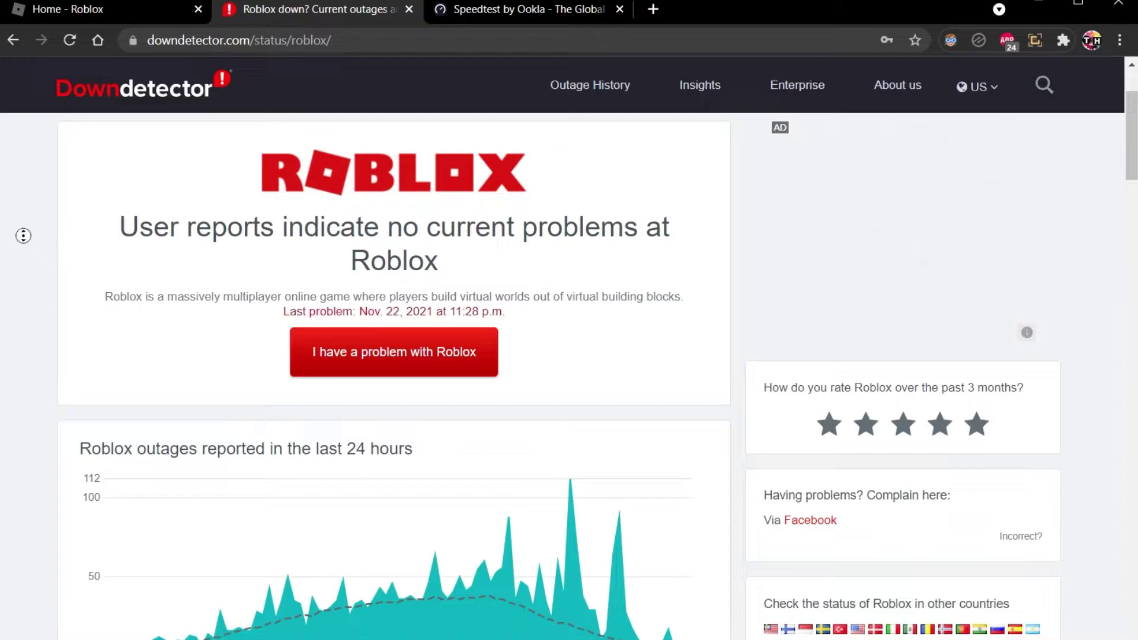
pyautogui.scroll(-2, 23, 235)
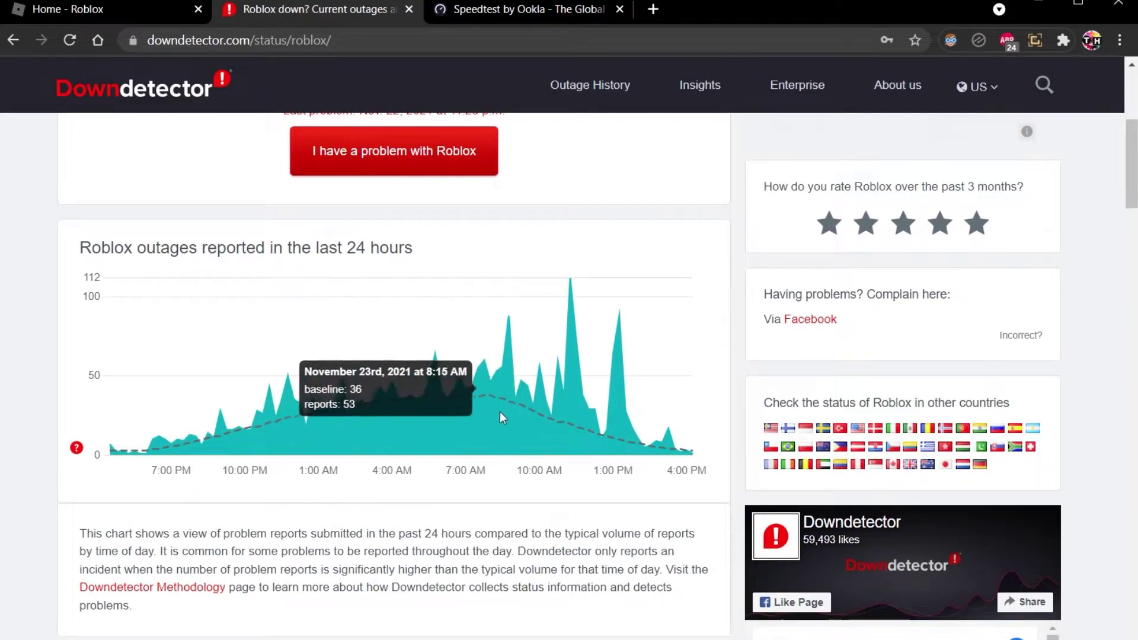
pyautogui.middleClick(15, 326)
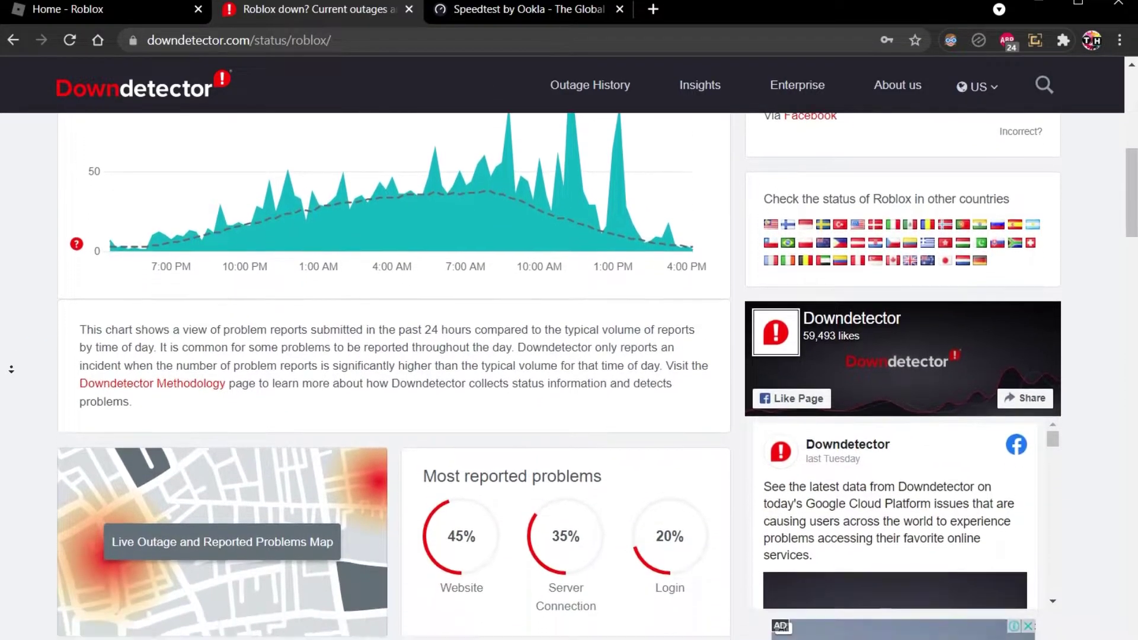
pyautogui.middleClick(12, 372)
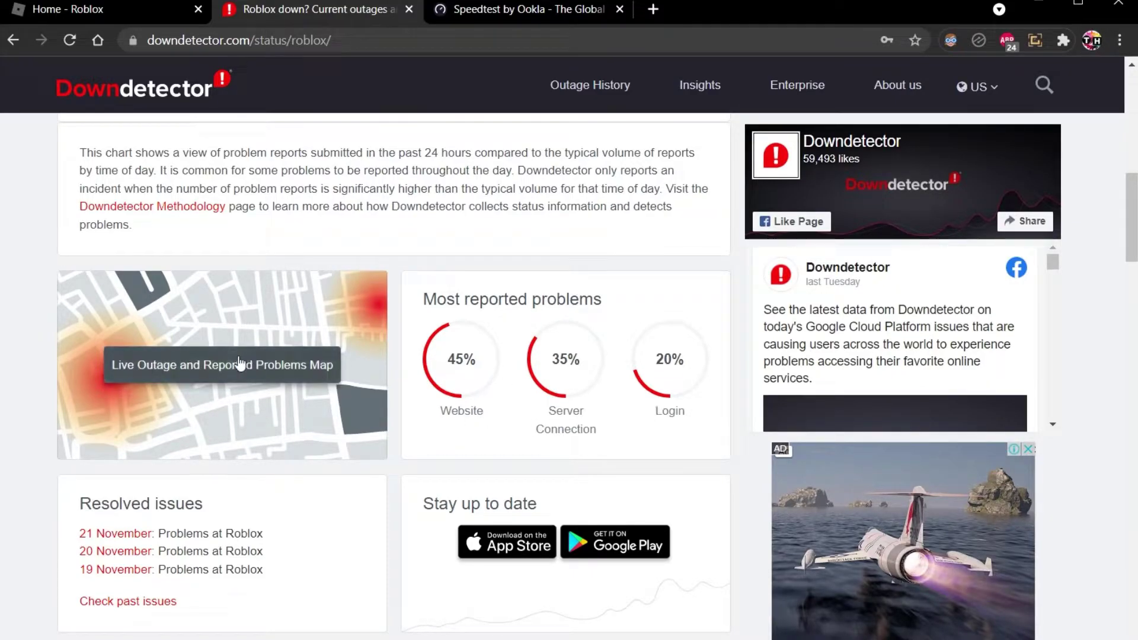
pyautogui.click(182, 377)
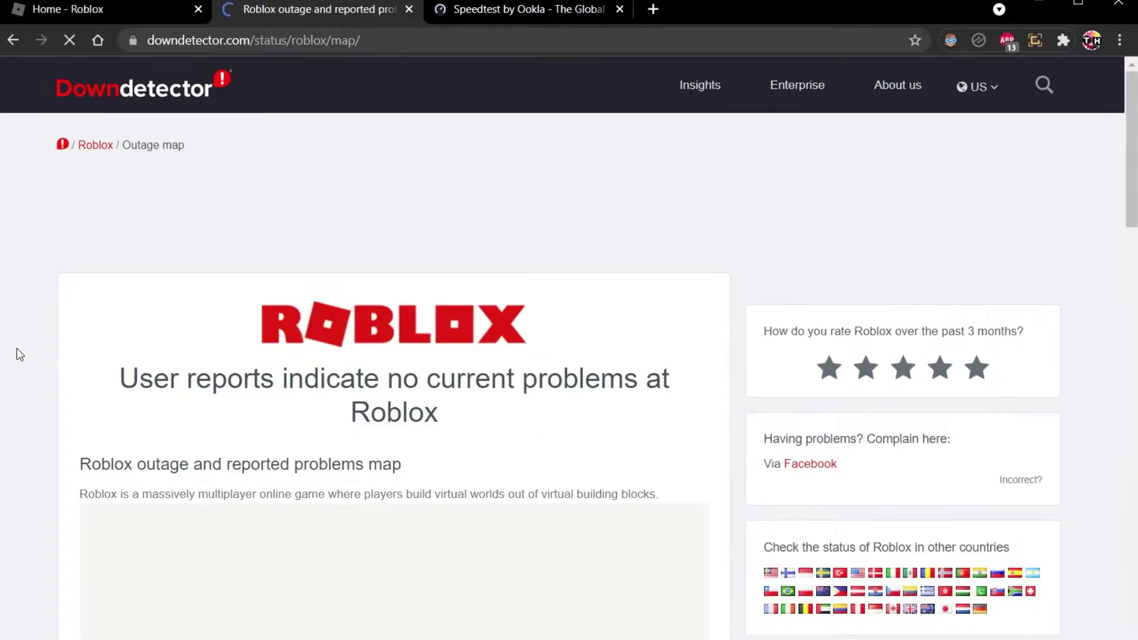
pyautogui.scroll(-3, 17, 397)
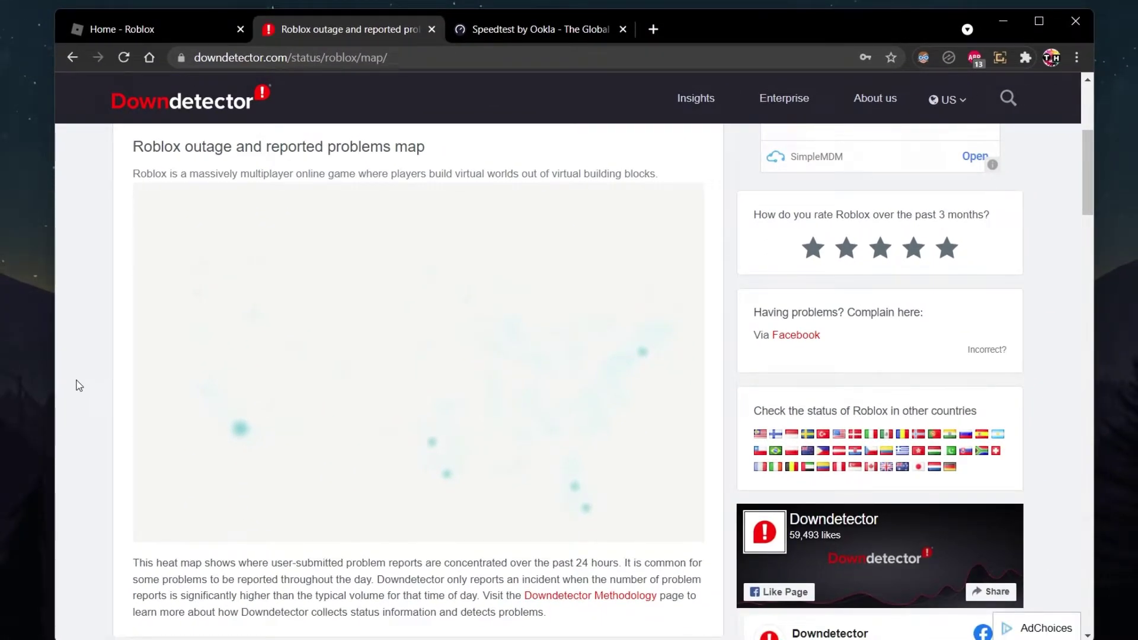
pyautogui.hotkey('alt', 'Left')
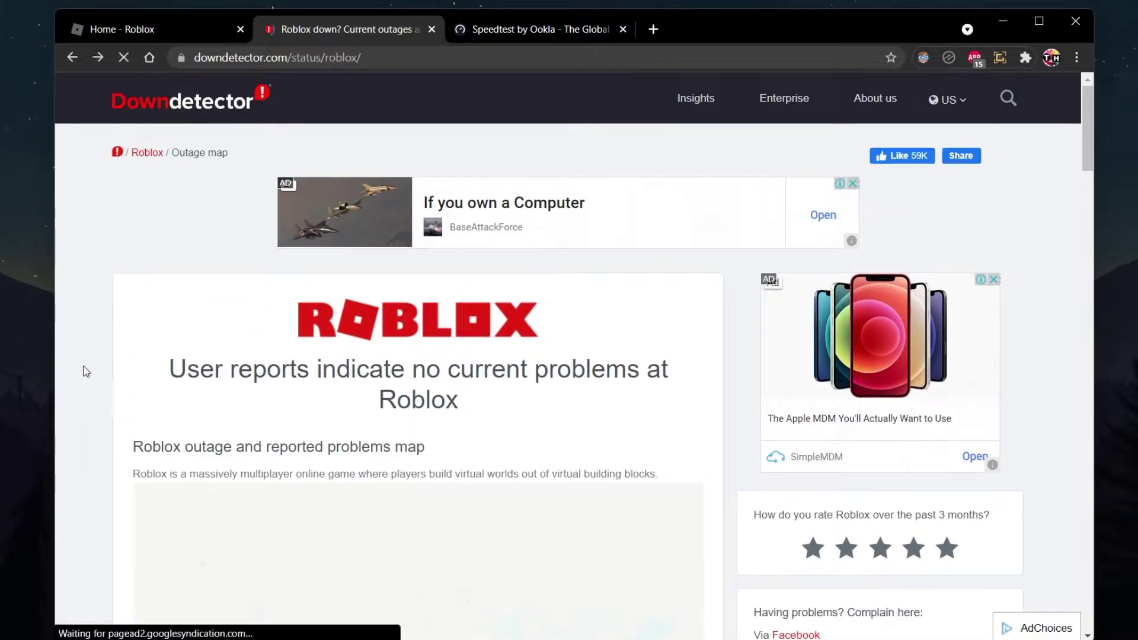
# Run a Speedtest by Ookla test, getting 3 ms ping and 40.27 Mbps download.
pyautogui.click(505, 27)
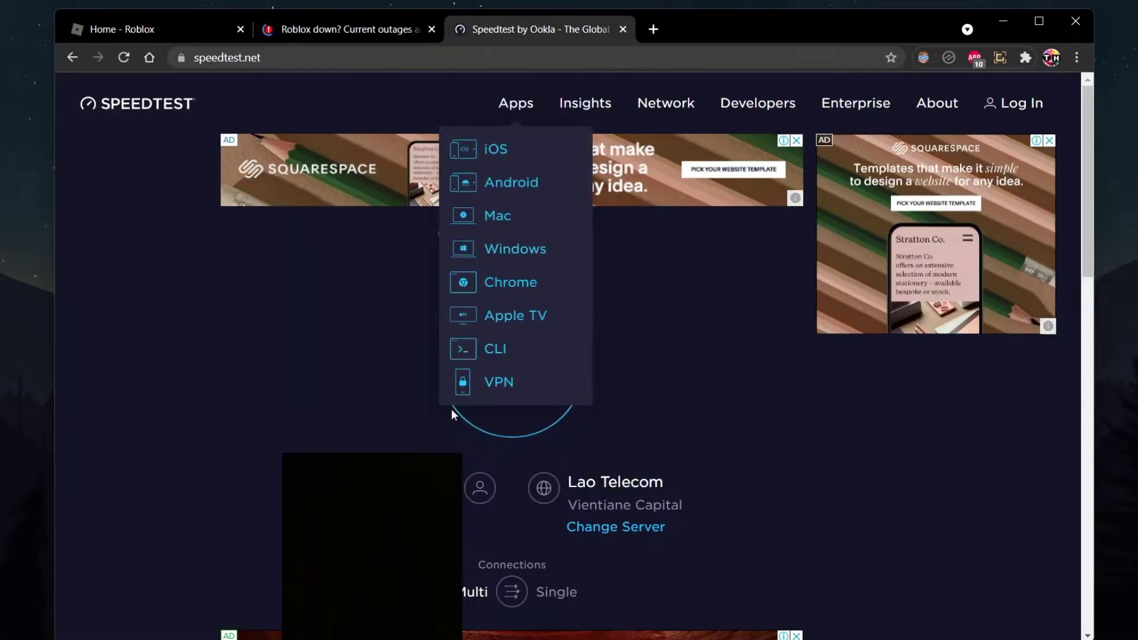
pyautogui.click(454, 389)
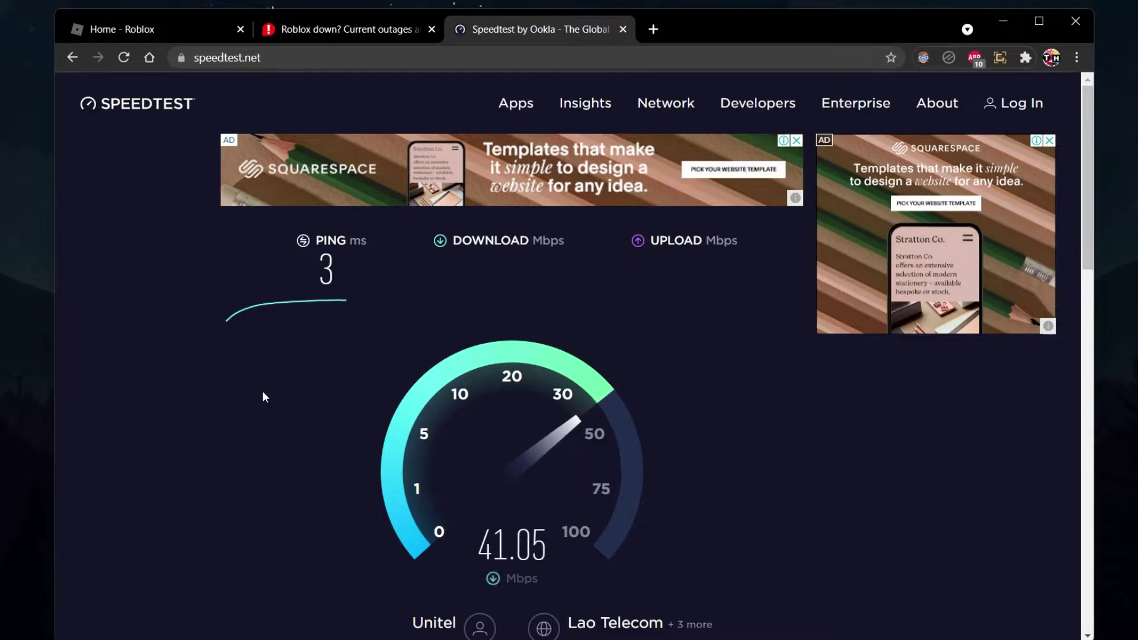
pyautogui.doubleClick(320, 282)
pyautogui.click(286, 337)
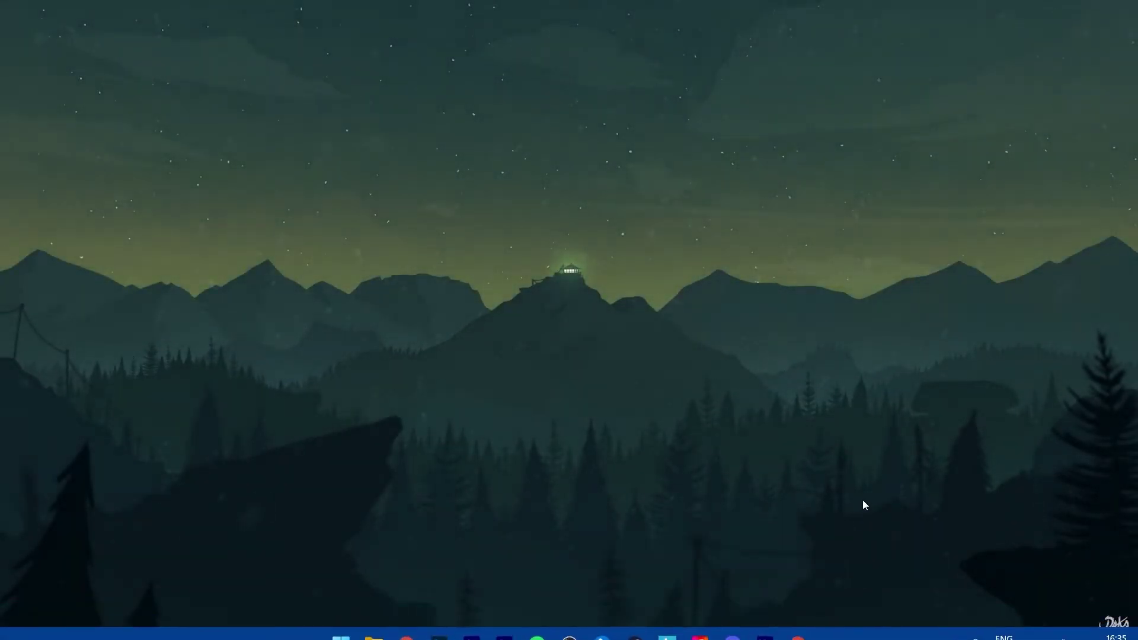
# Open Windows Settings, reposition its window, and go to the Apps section.
pyautogui.press('super')
pyautogui.write('settings')
pyautogui.press('Return')
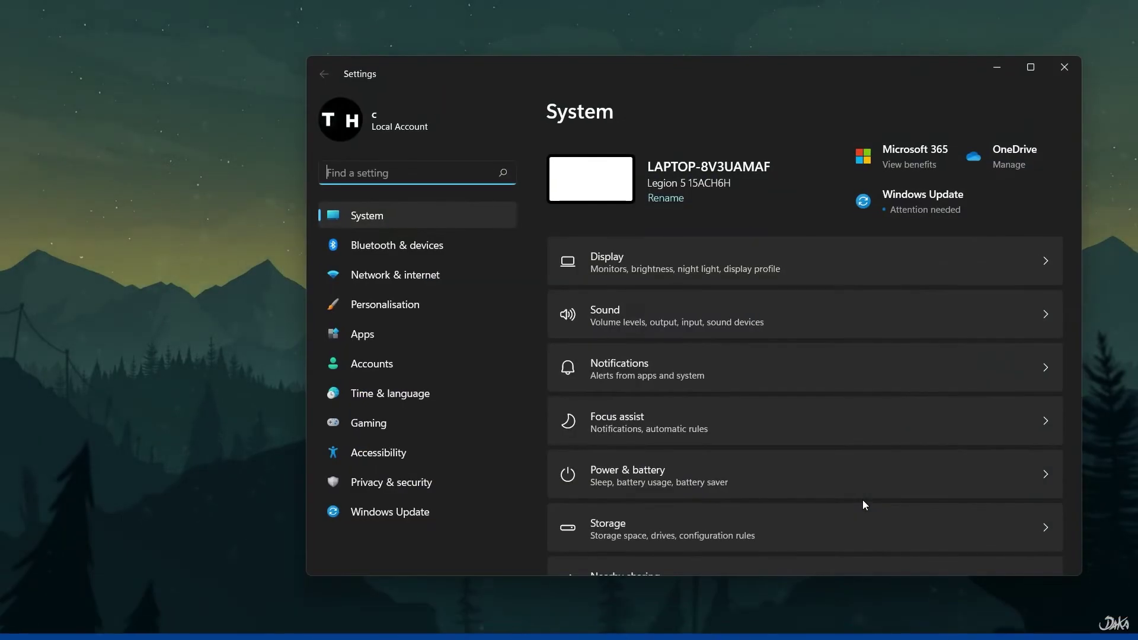
pyautogui.moveTo(671, 74); pyautogui.dragTo(537, 62)
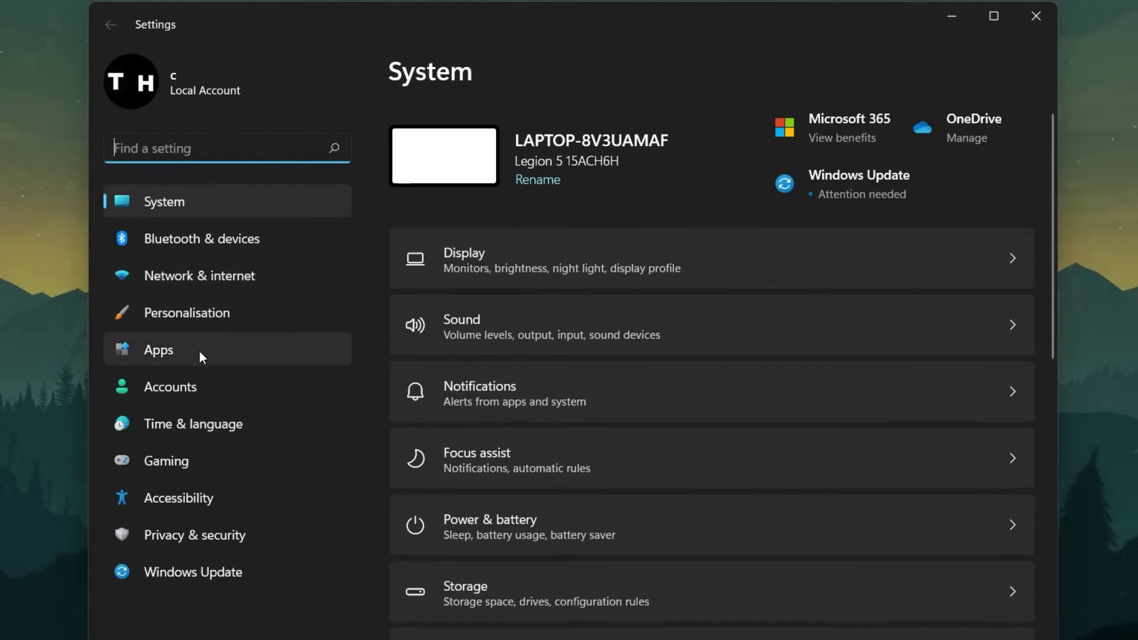
pyautogui.click(197, 358)
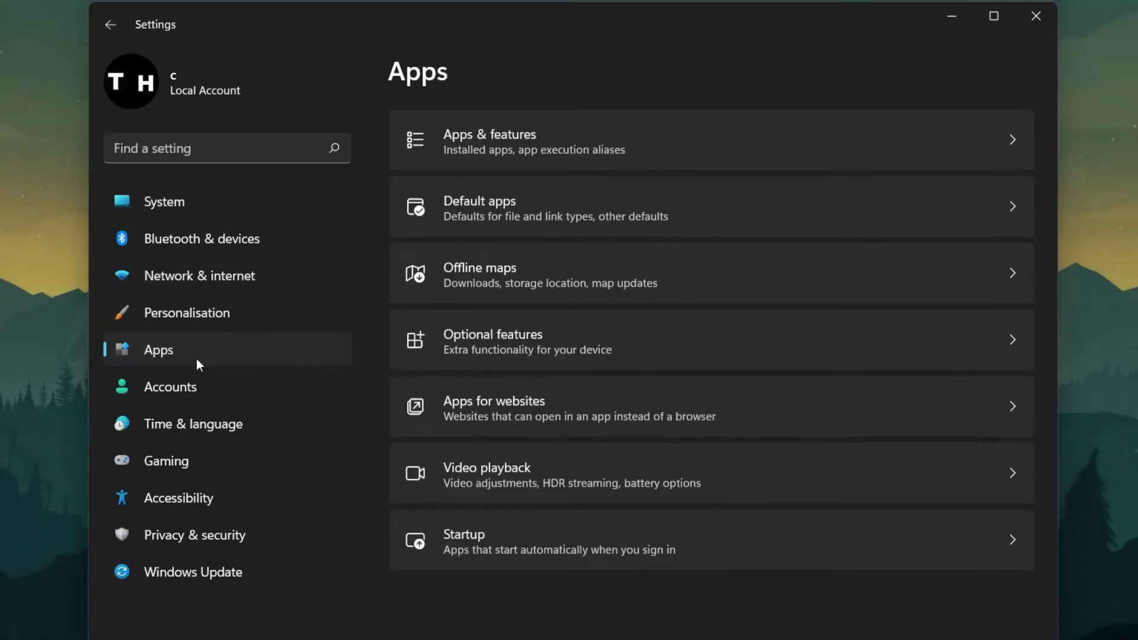
# Filter Apps & features to 'roblox' and uninstall Roblox Player.
pyautogui.click(503, 150)
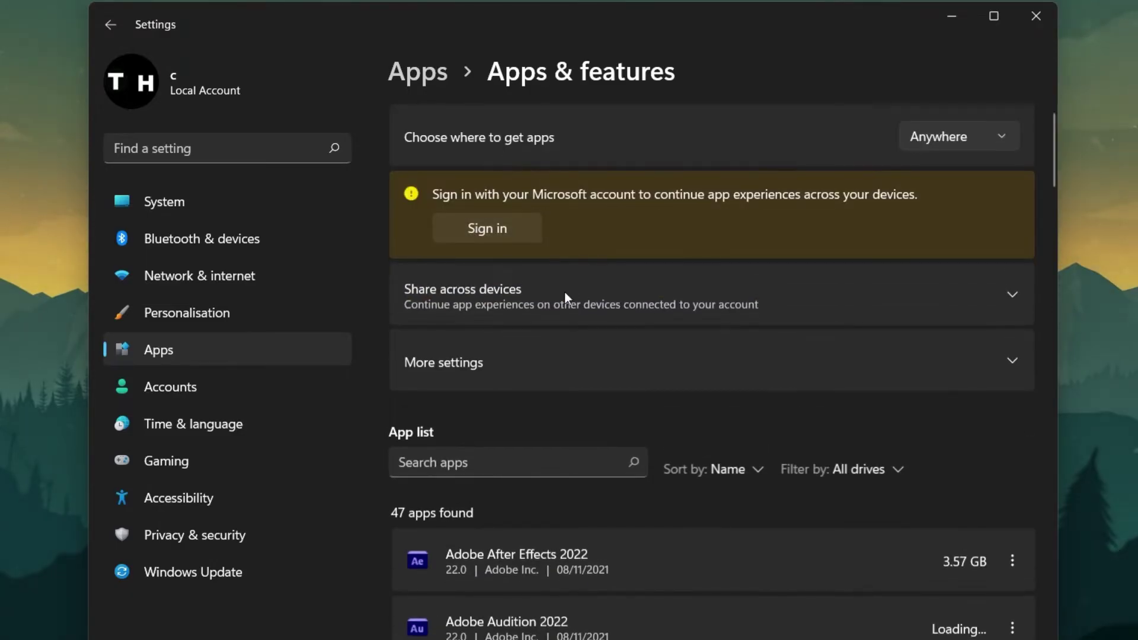
pyautogui.scroll(-2, 1007, 443)
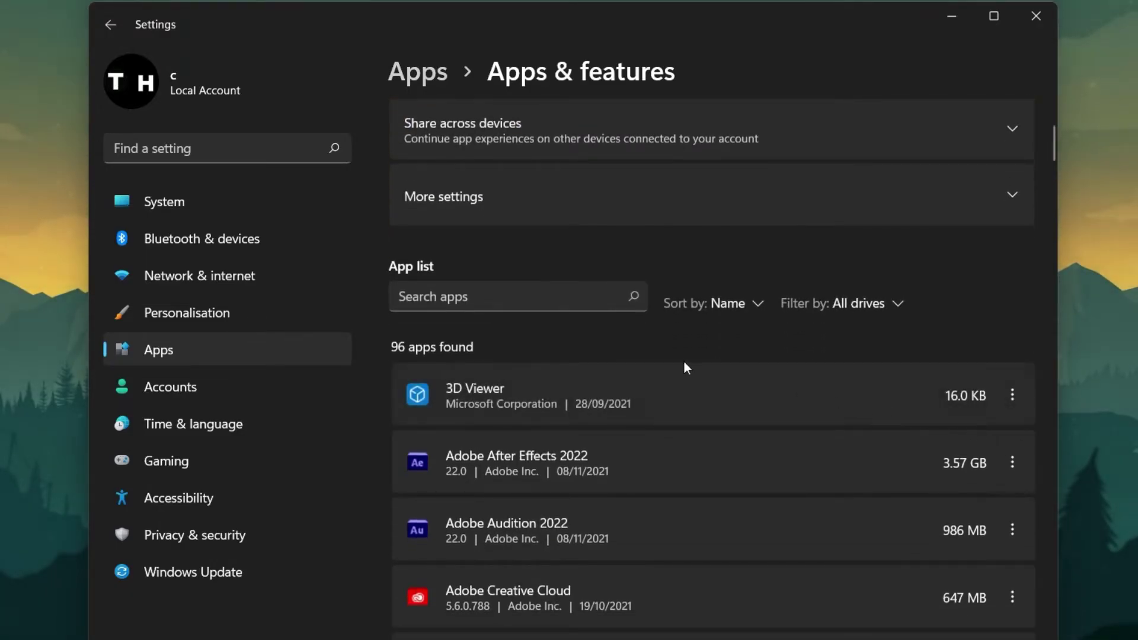
pyautogui.click(480, 297)
pyautogui.write('roblox')
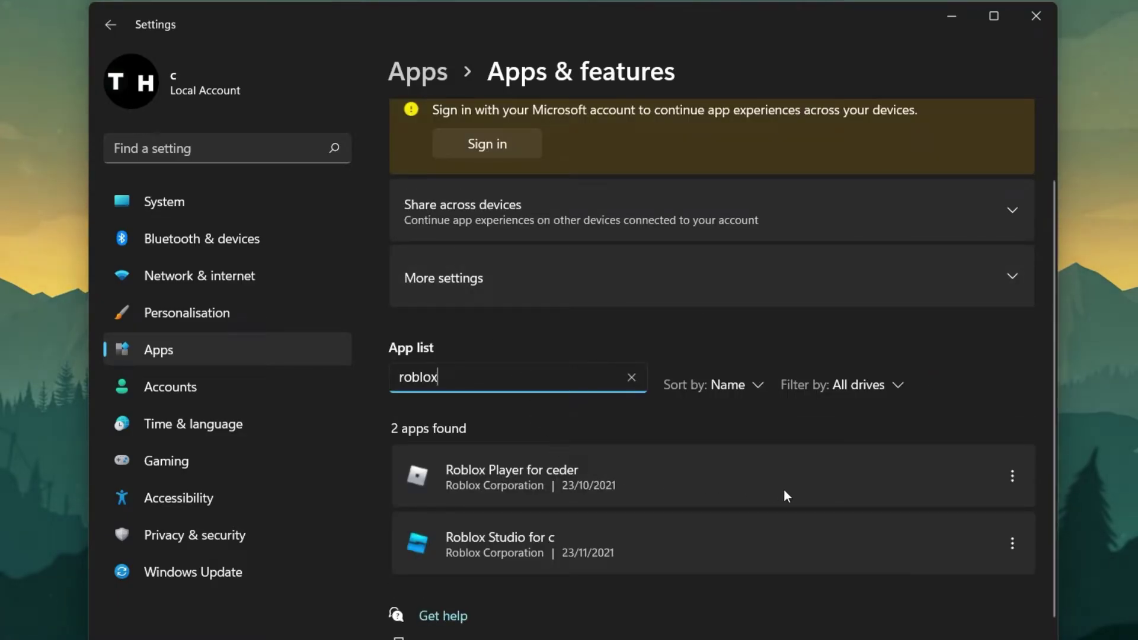
pyautogui.click(1011, 477)
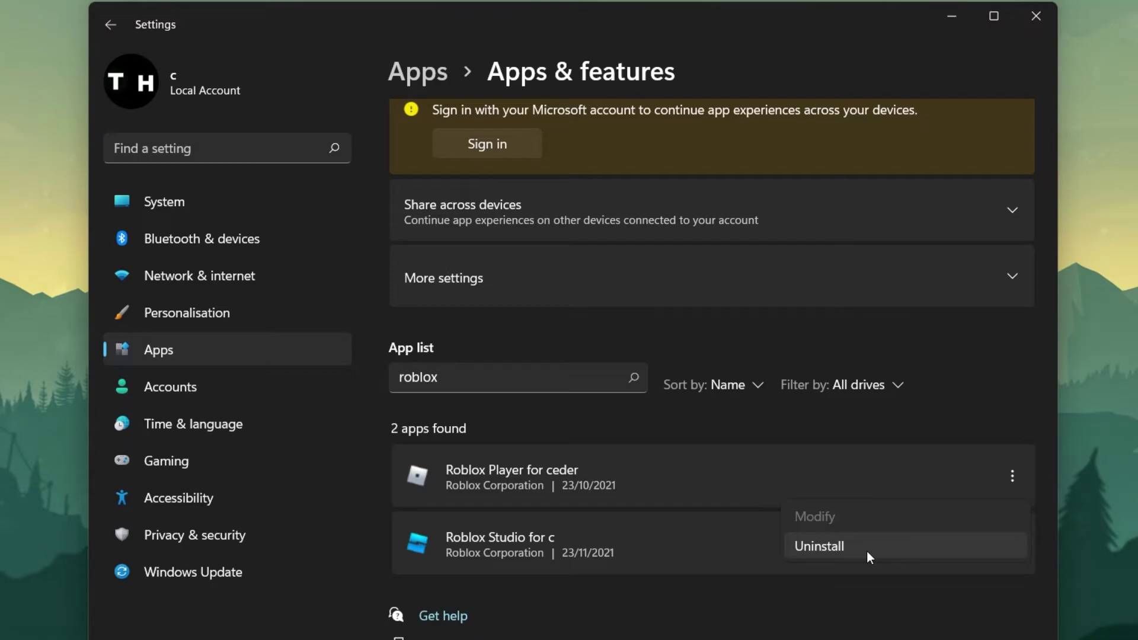
pyautogui.click(879, 485)
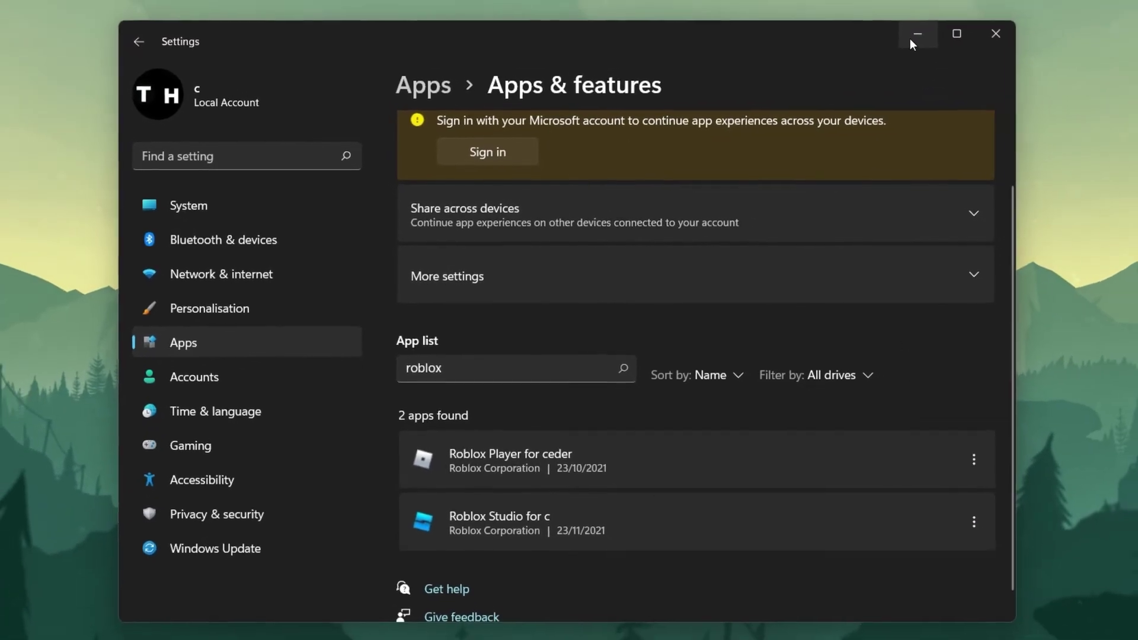
# Close Settings, launch BedWars from roblox.com, and cancel the Open Roblox prompt.
pyautogui.click(965, 47)
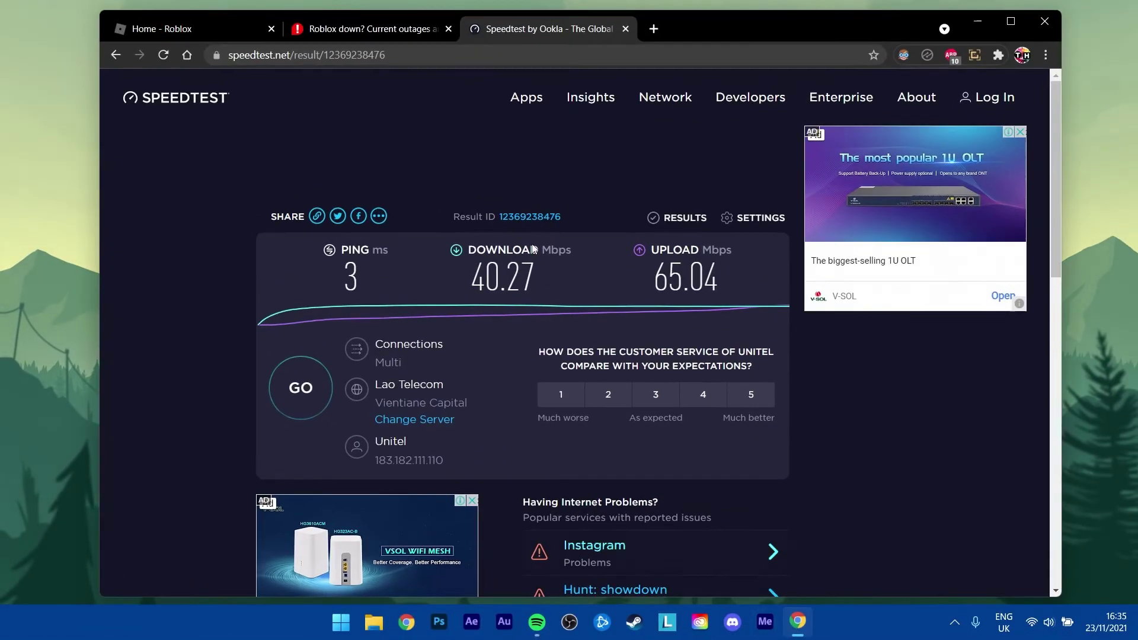
pyautogui.click(186, 27)
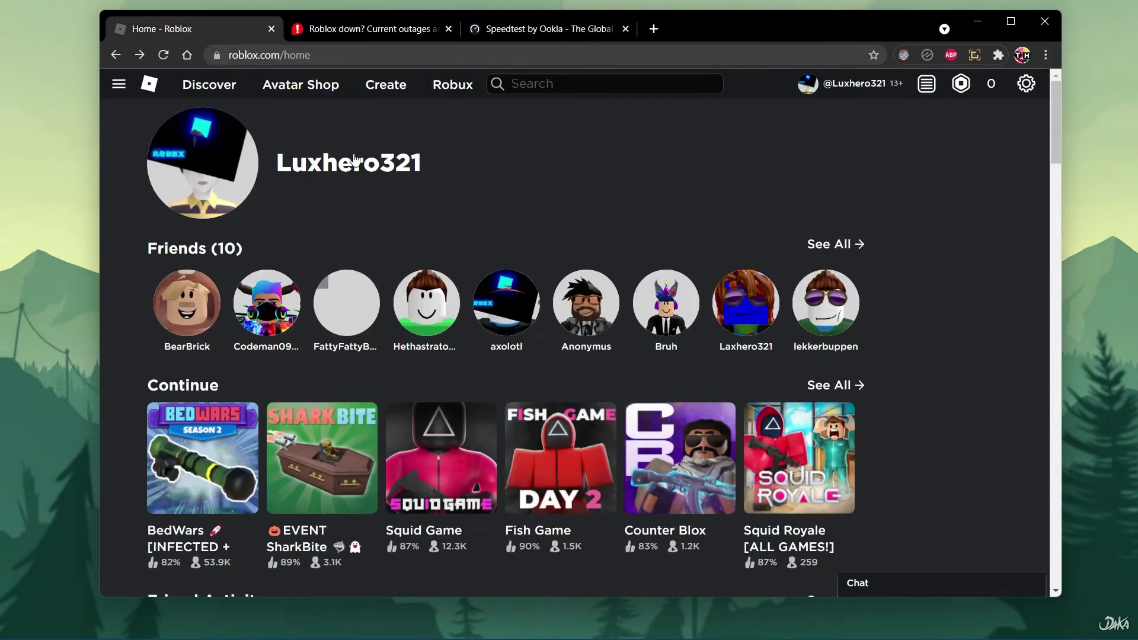
pyautogui.click(188, 471)
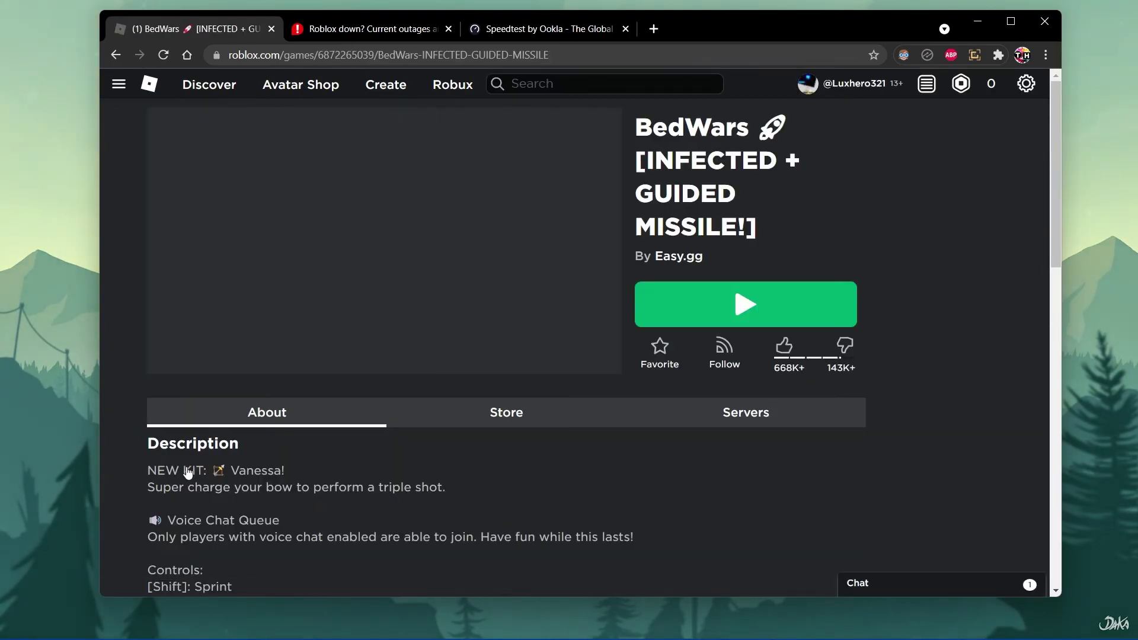
pyautogui.click(735, 309)
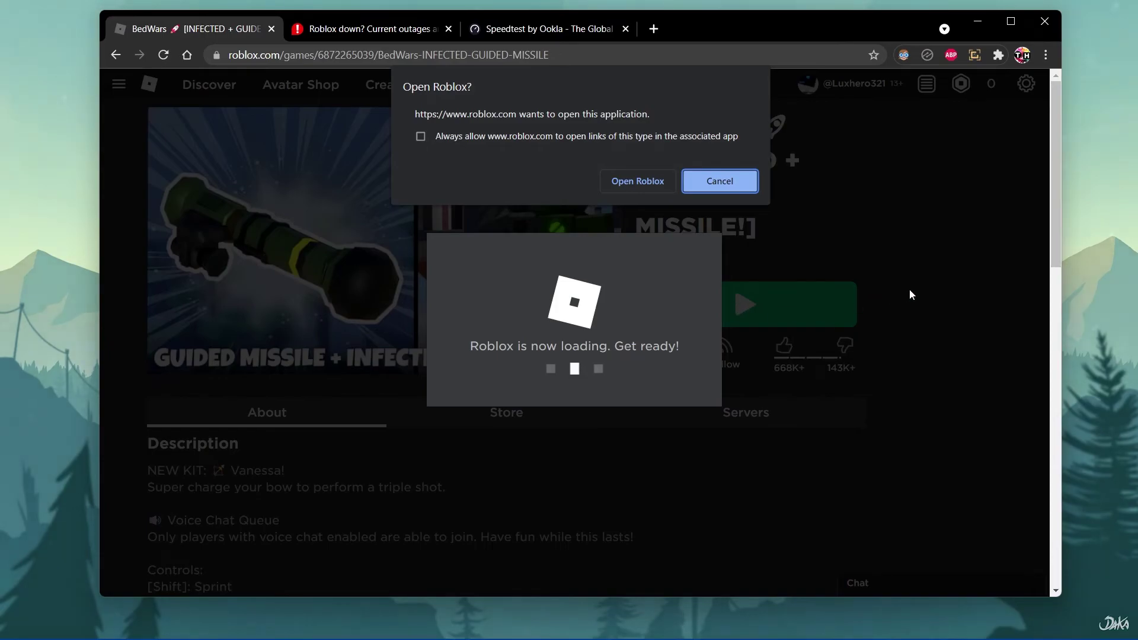
pyautogui.click(739, 184)
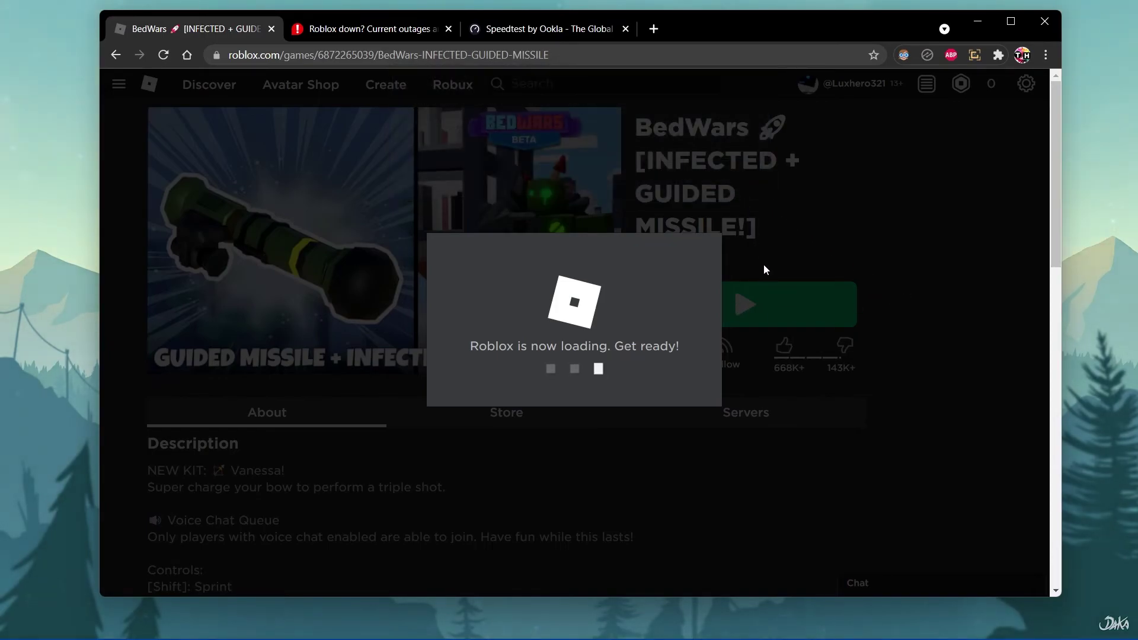